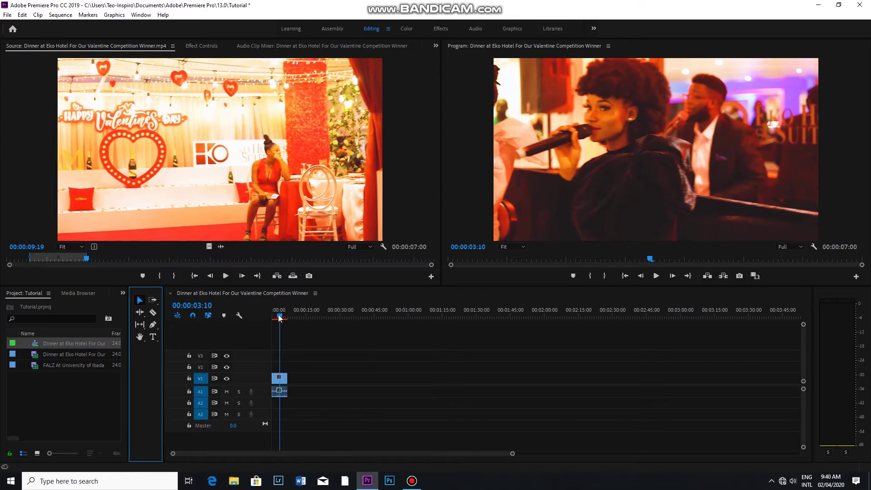
Step: Mark 00:00:23:17 to 00:00:28:10 of the Dinner at Eko Hotel source clip and append that range to the sequence
click(277, 318)
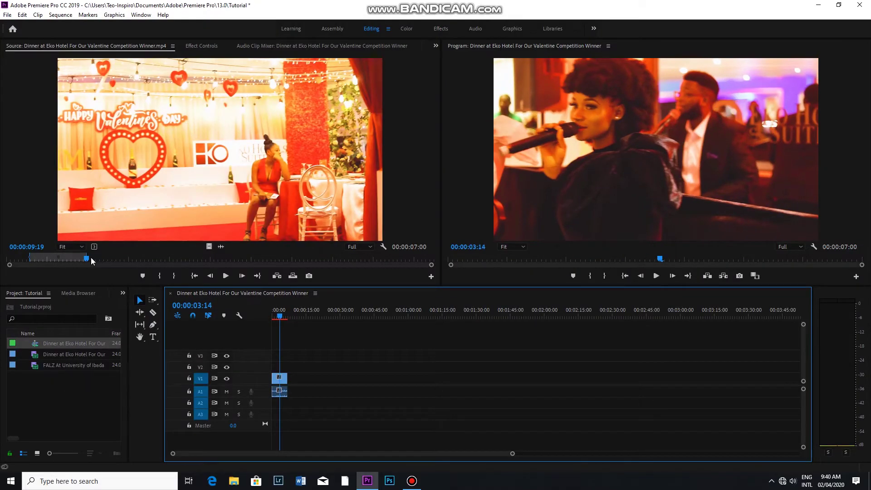
drag(91, 260, 202, 263)
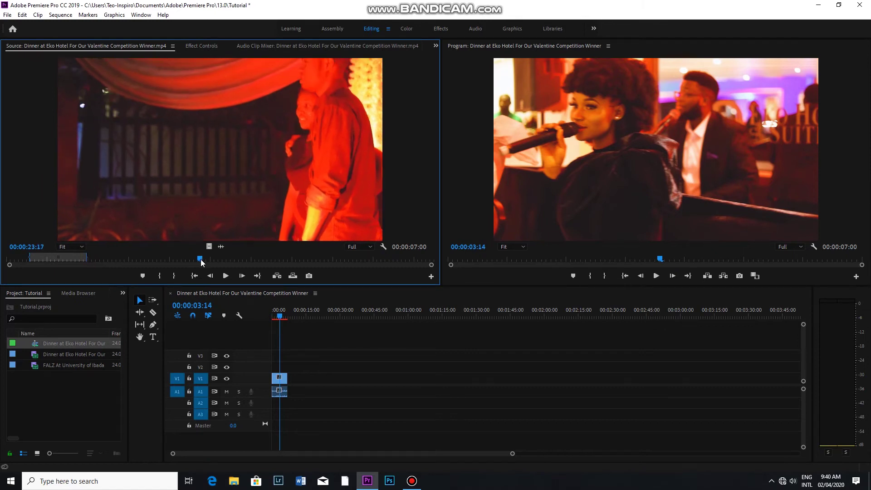
click(159, 275)
drag(202, 262, 240, 263)
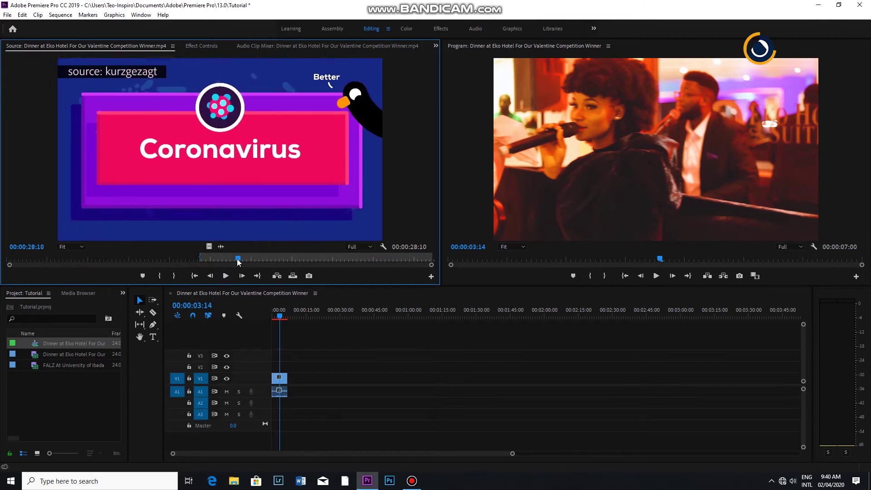
click(174, 276)
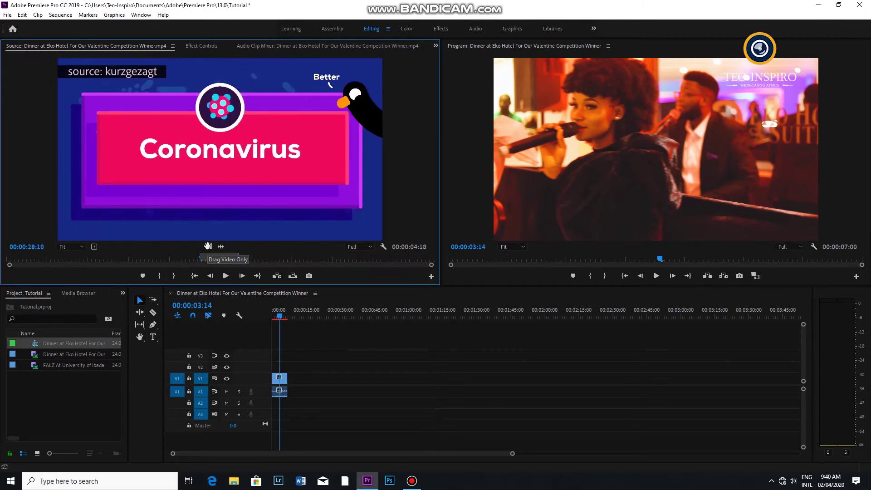
drag(200, 152, 301, 370)
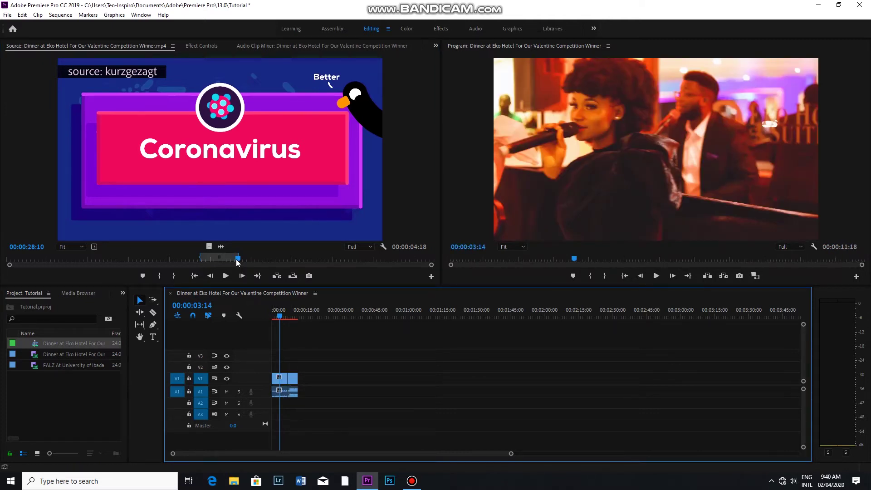
Step: Mark 00:00:31:16 to 00:00:34:06 of the Dinner at Eko Hotel source clip and append only its video to V1
drag(236, 262, 262, 261)
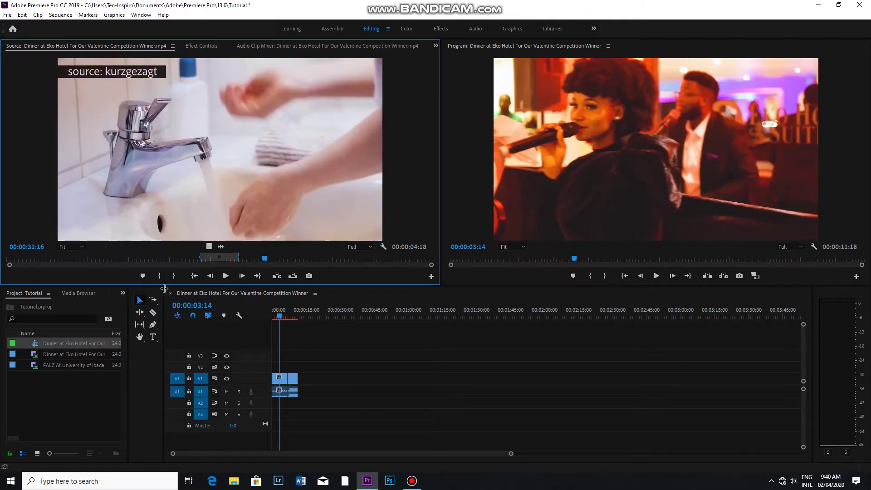
click(159, 276)
drag(265, 260, 287, 257)
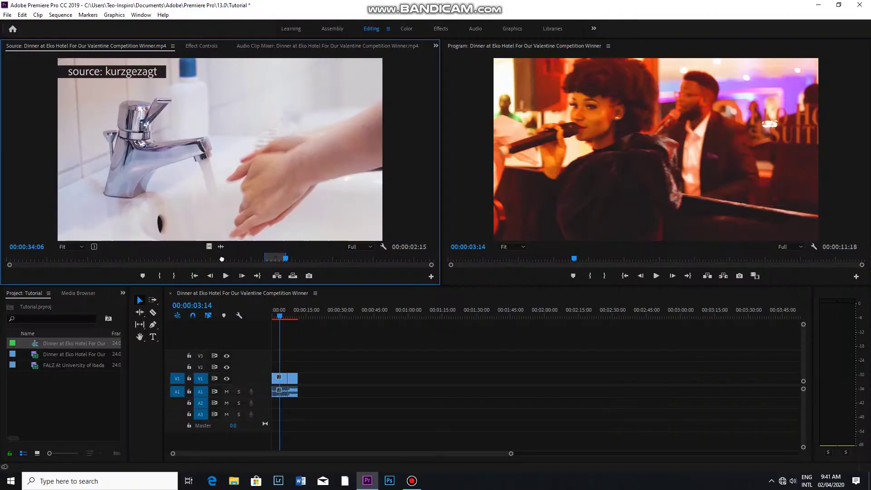
mouse_move(295, 379)
mouse_down()
mouse_move(305, 365)
mouse_move(310, 383)
mouse_move(301, 382)
mouse_up()
Step: Mark 00:00:09:04 to 00:00:28:00 of the FALZ At University of Ibadan source clip and add only its audio to A1
click(154, 276)
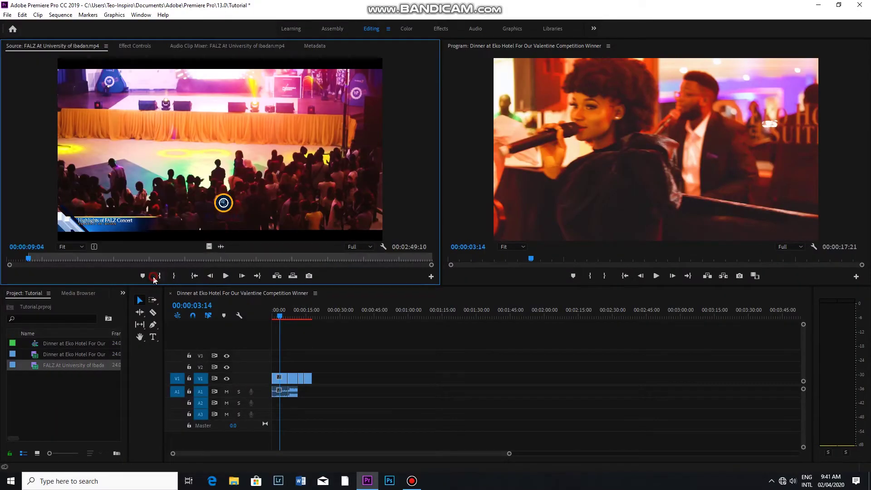
drag(33, 261, 73, 258)
click(175, 275)
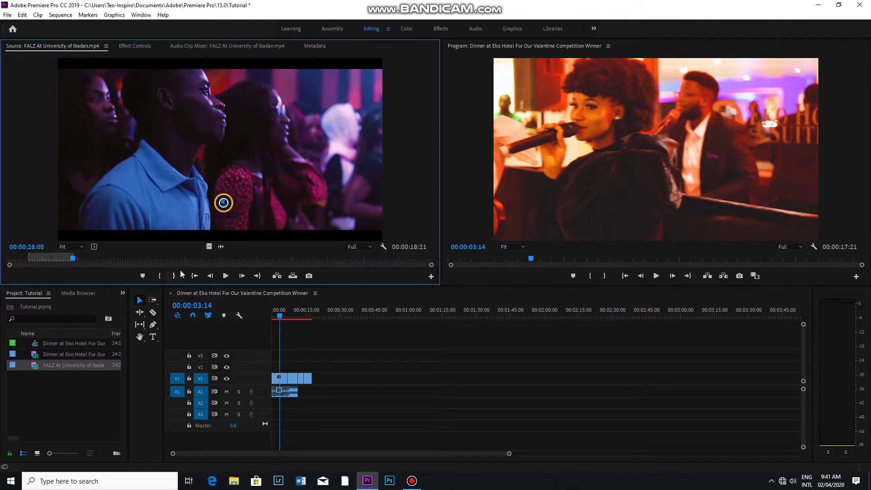
drag(221, 248, 312, 389)
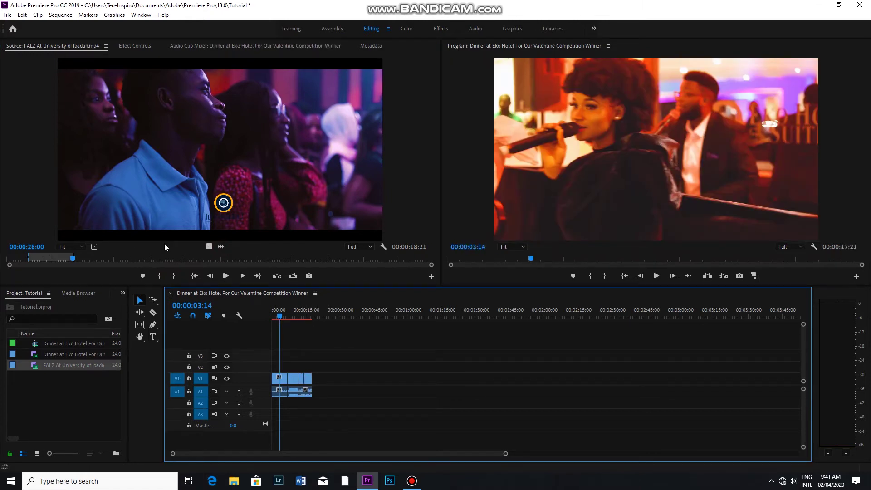
Step: Mark 00:00:37:09 to 00:00:53:00 of the FALZ source clip and append it with video and audio to the sequence
drag(76, 267, 96, 260)
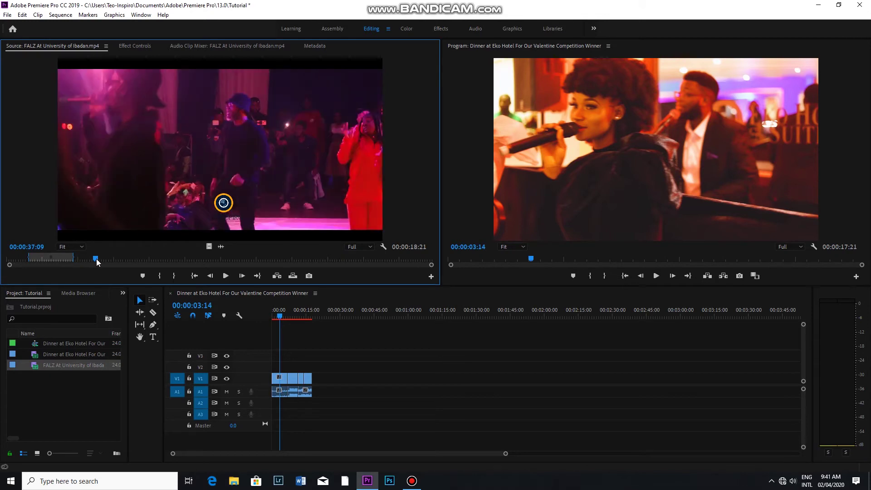
click(159, 279)
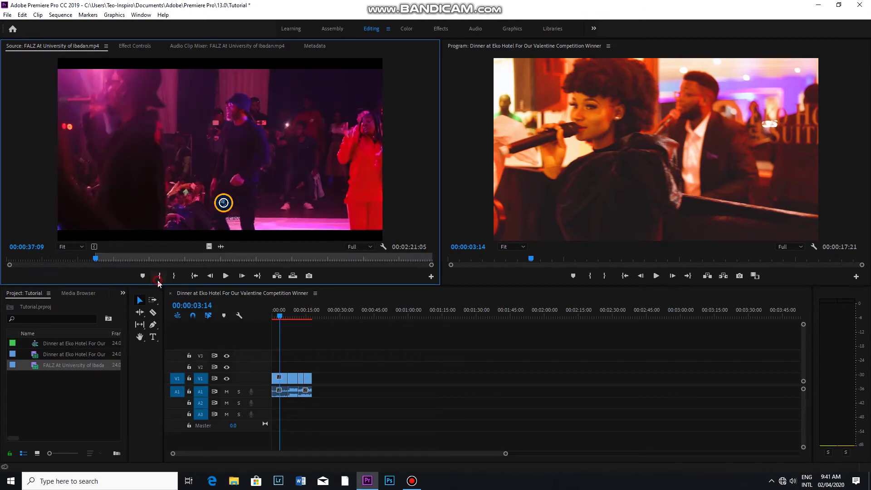
drag(101, 258, 135, 259)
click(174, 276)
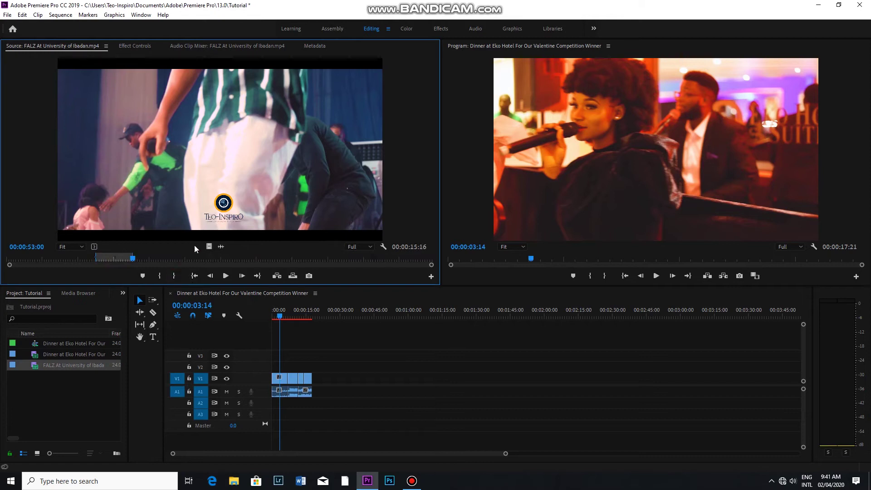
drag(283, 258, 310, 381)
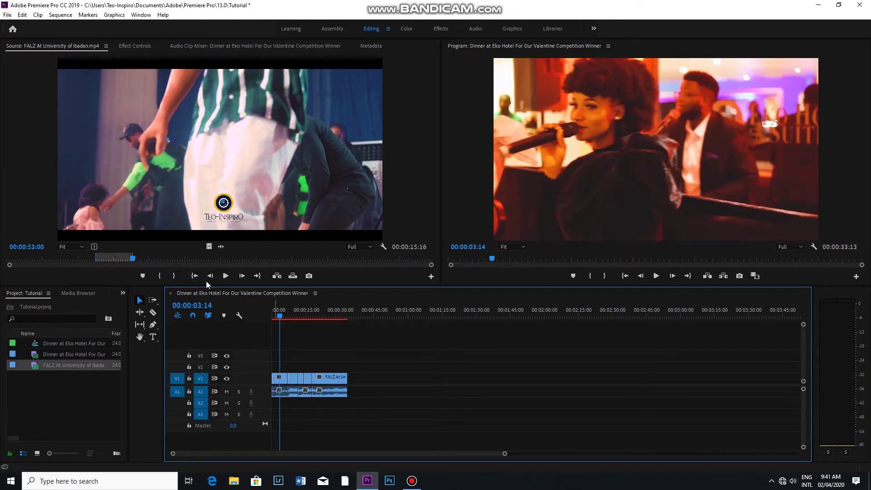
Step: Mark a range of about 11 seconds ending at 00:01:42:22 in the FALZ source clip and append it to the sequence
drag(140, 257, 252, 260)
click(159, 275)
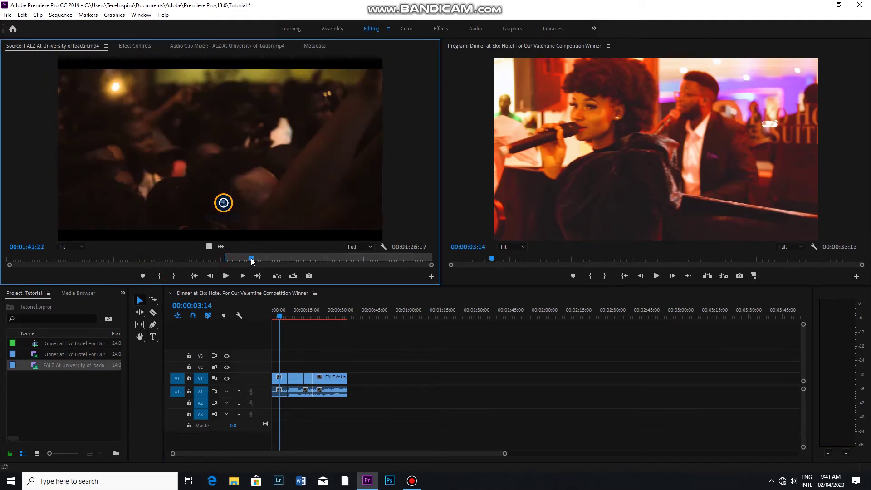
click(174, 276)
drag(214, 156, 350, 379)
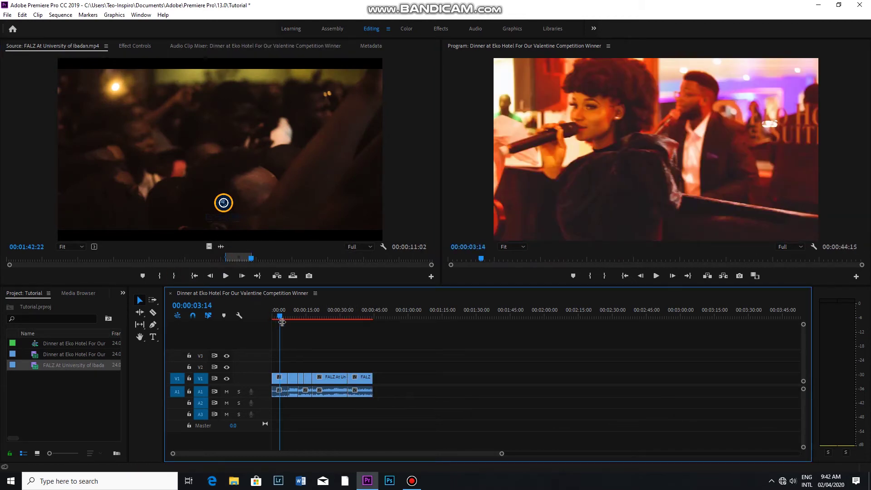
Step: Place the marked FALZ range's video on V2 after the last V1 clip, and its audio alone on A2 beneath it
drag(361, 378, 388, 369)
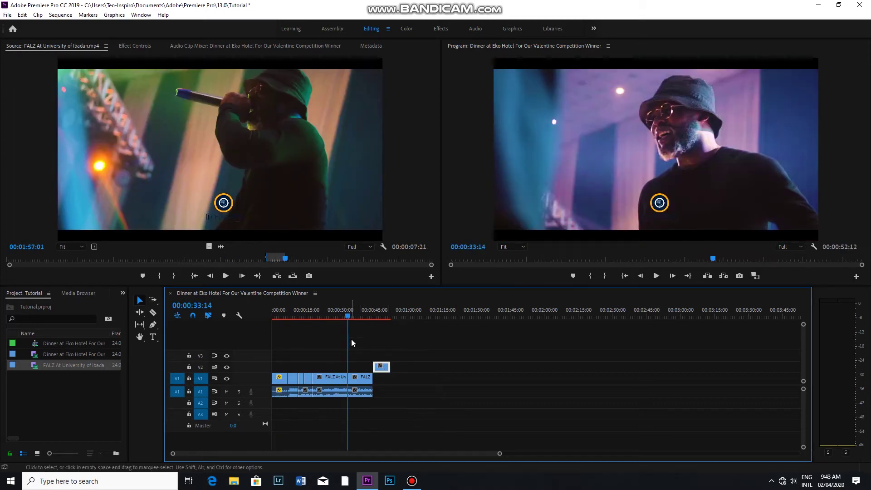
drag(346, 311, 363, 344)
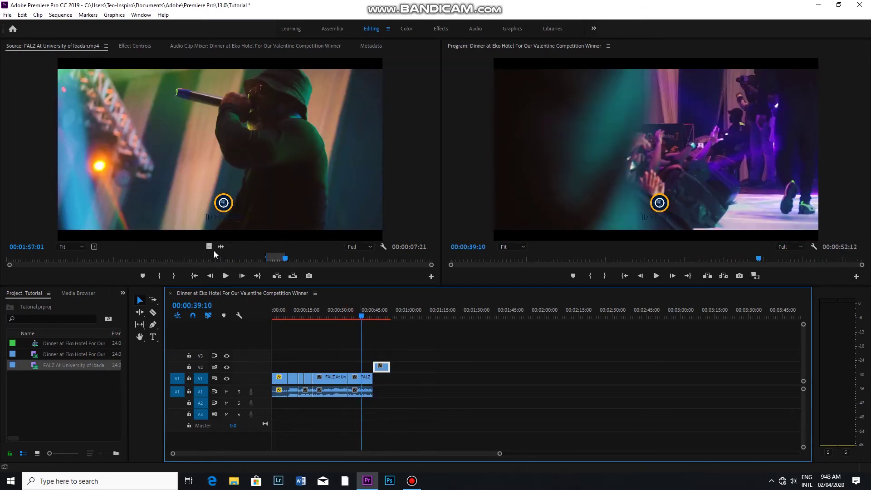
drag(221, 246, 381, 404)
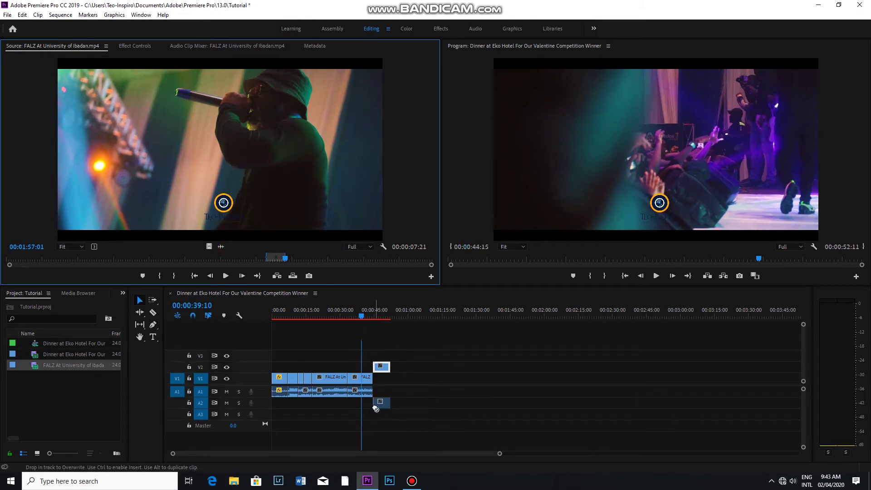
Step: Play the clip on A2 and lower its volume to -15.0 dB in the Audio Clip Mixer
drag(375, 313, 377, 334)
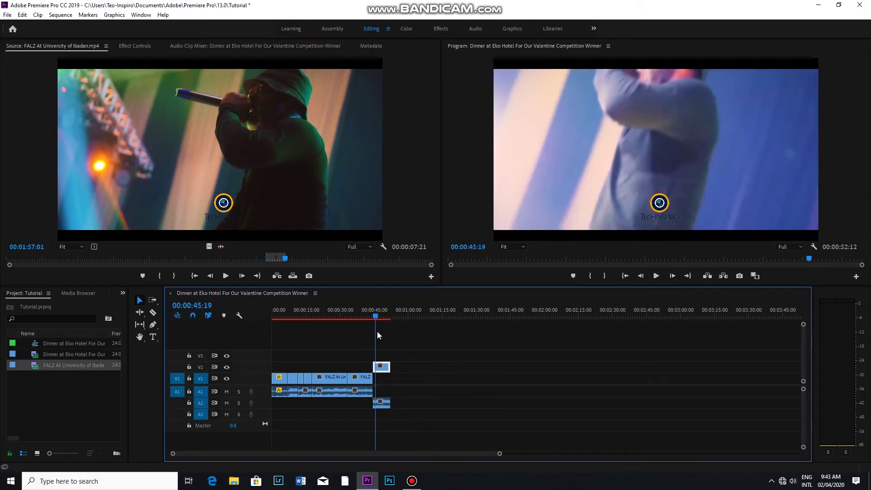
click(381, 403)
click(226, 47)
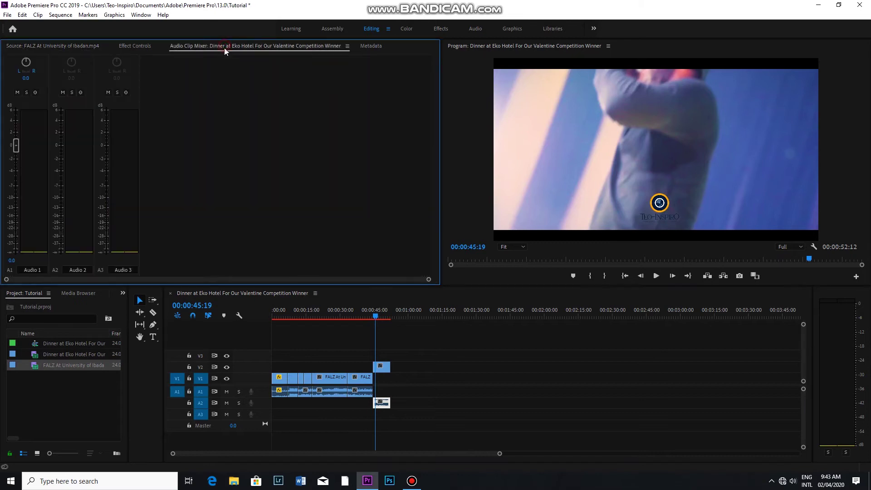
key(space)
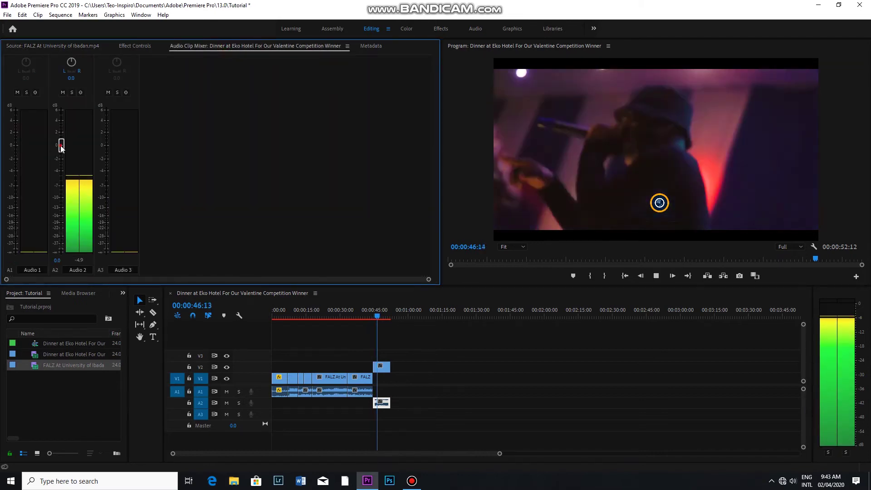
drag(62, 145, 69, 214)
key(space)
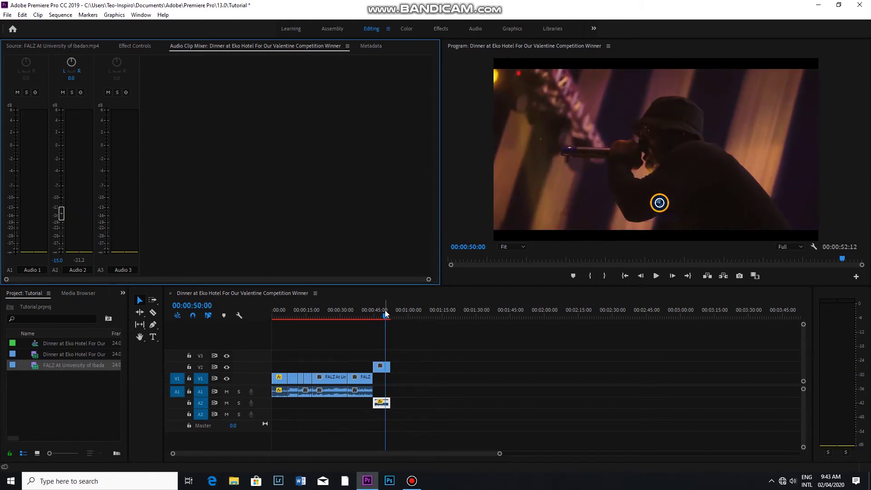
Step: Set the playhead to 00:00:30:05, shift the A2 audio clip earlier in the sequence, and play it back
drag(385, 309, 340, 326)
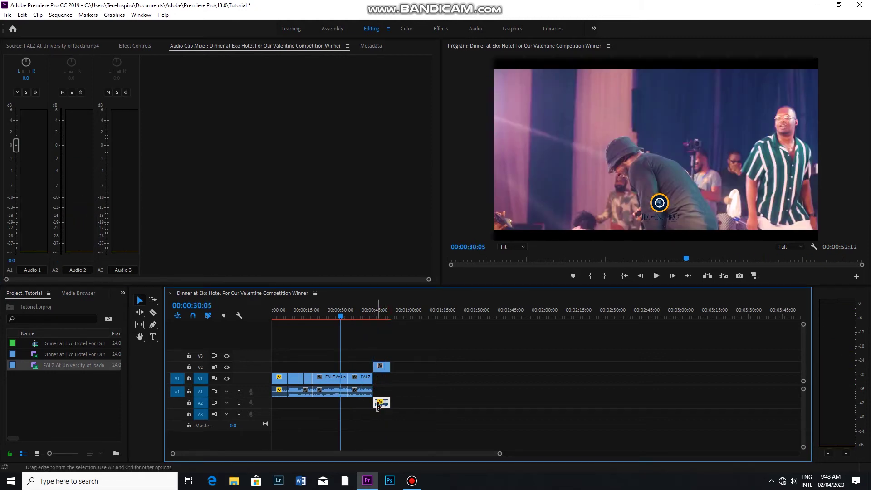
drag(387, 407, 368, 407)
key(space)
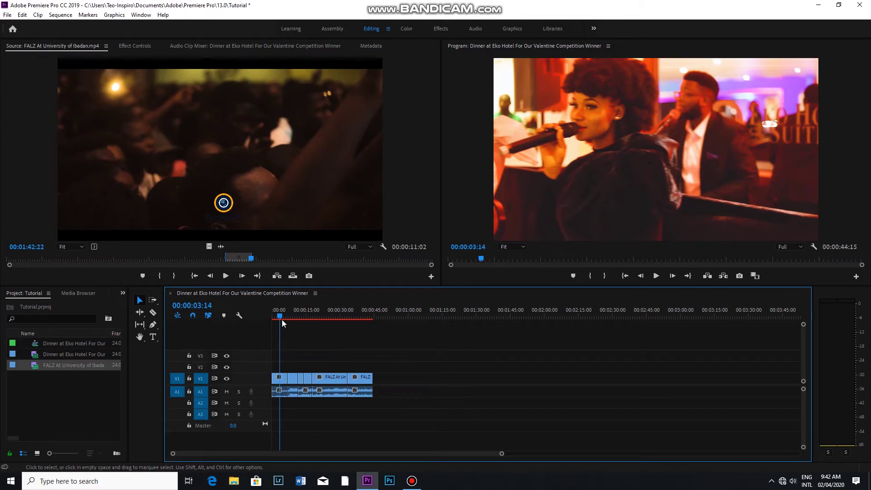
Step: Try shrinking and enlarging the first timeline clip at 00:00:02:00, and return its Scale to 100
drag(281, 318, 278, 317)
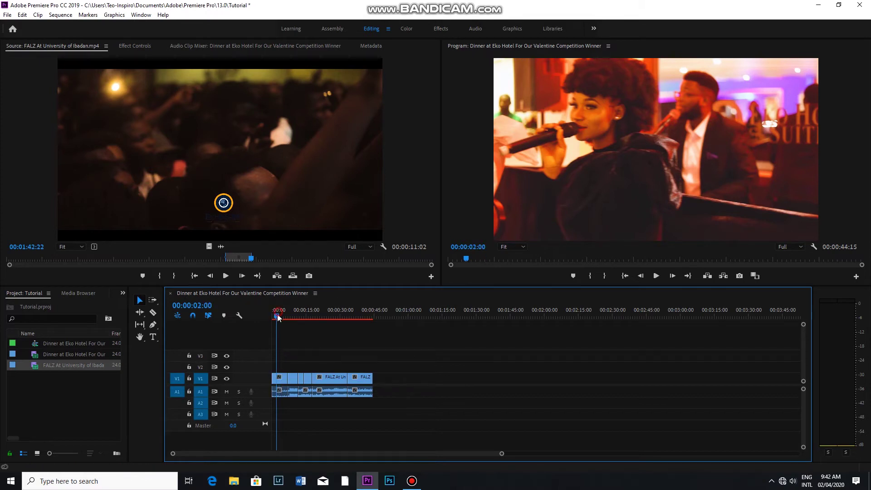
click(283, 382)
click(134, 46)
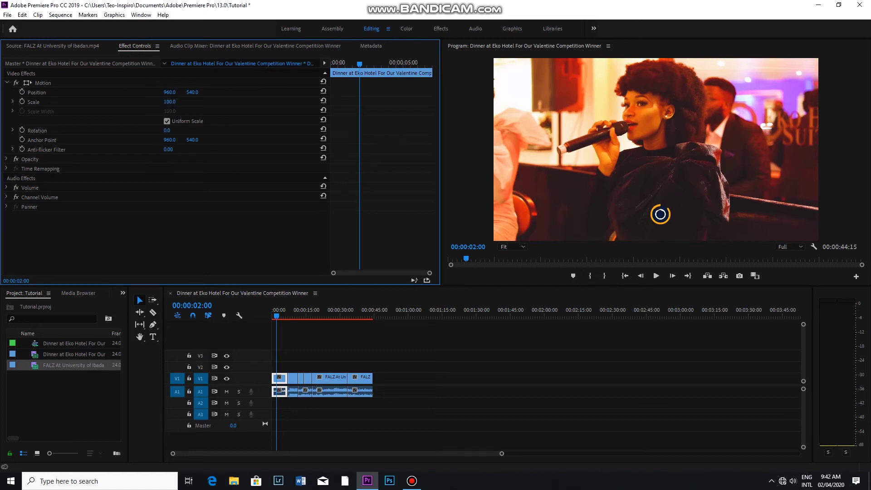
mouse_move(169, 102)
mouse_down()
mouse_move(181, 102)
mouse_move(162, 102)
mouse_up()
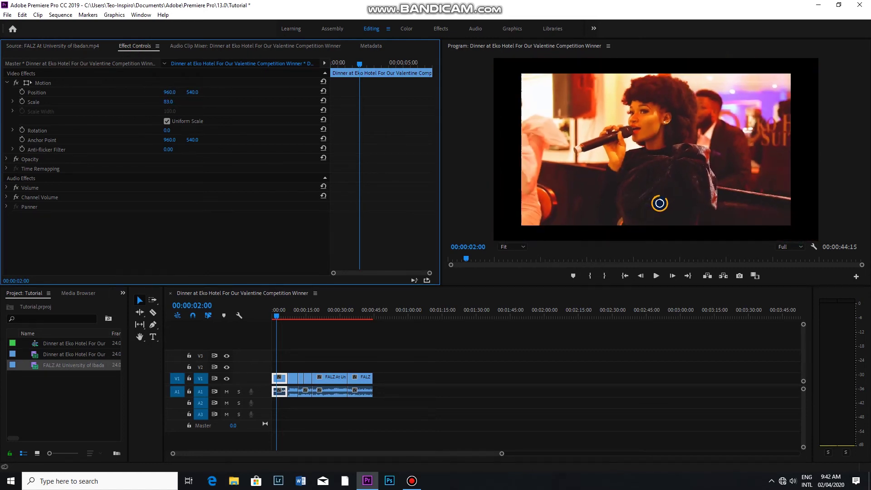
drag(660, 203, 661, 230)
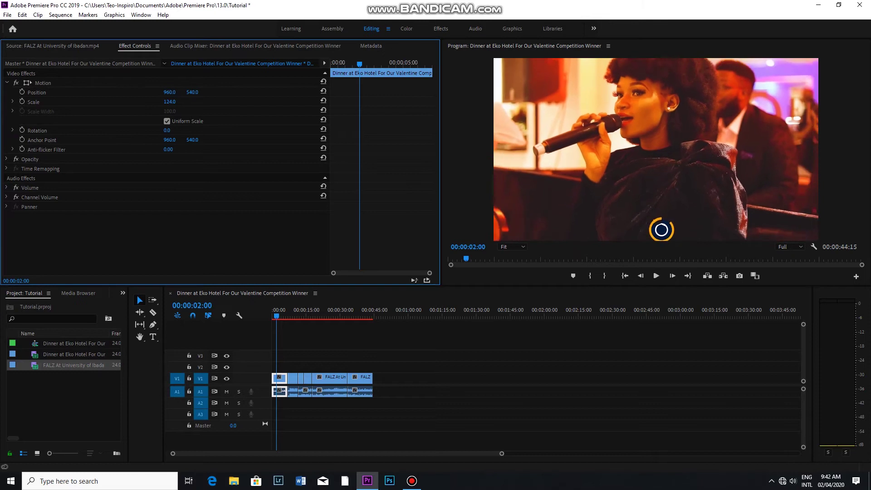
drag(174, 104, 174, 105)
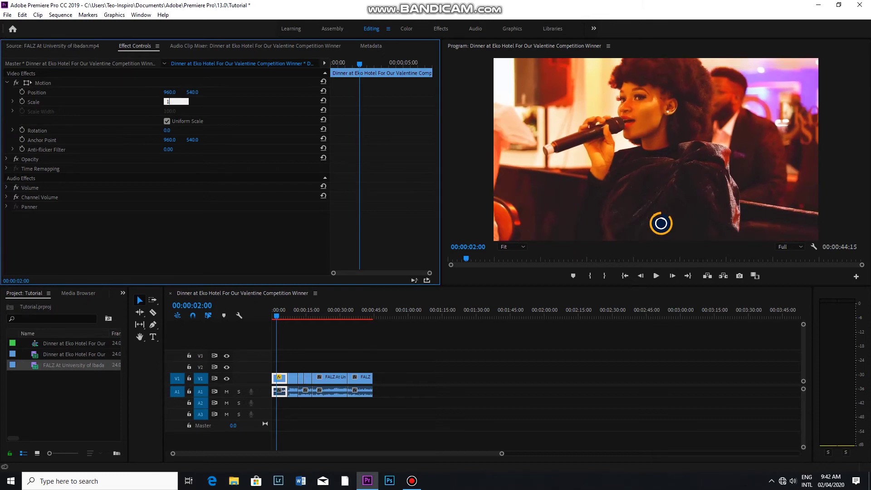
key(Return)
Step: Set the first timeline clip's Position to 970, 543
click(55, 45)
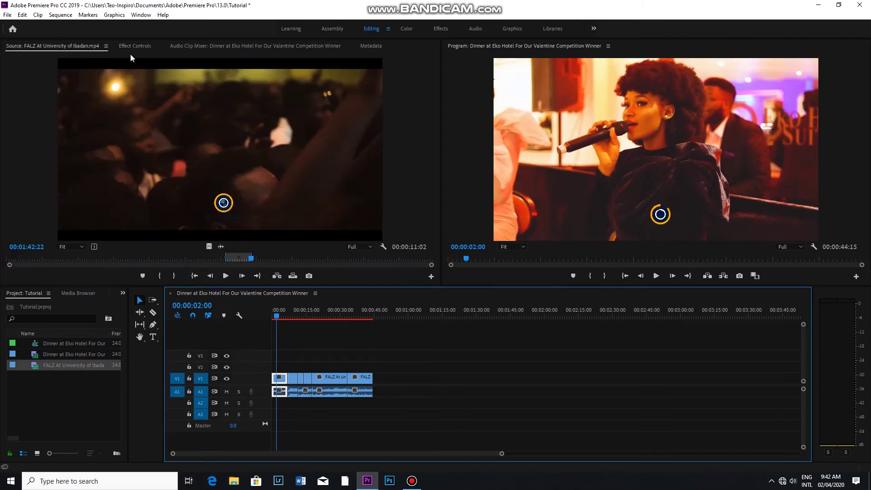
click(133, 47)
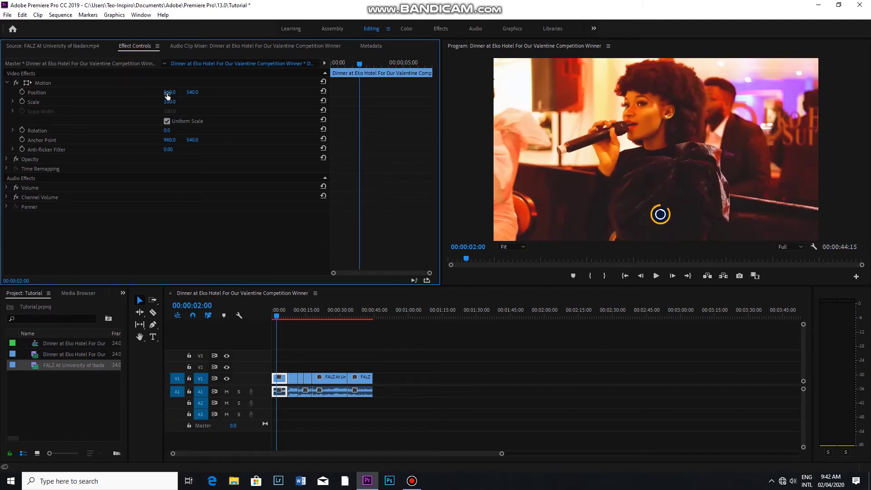
drag(170, 92, 195, 92)
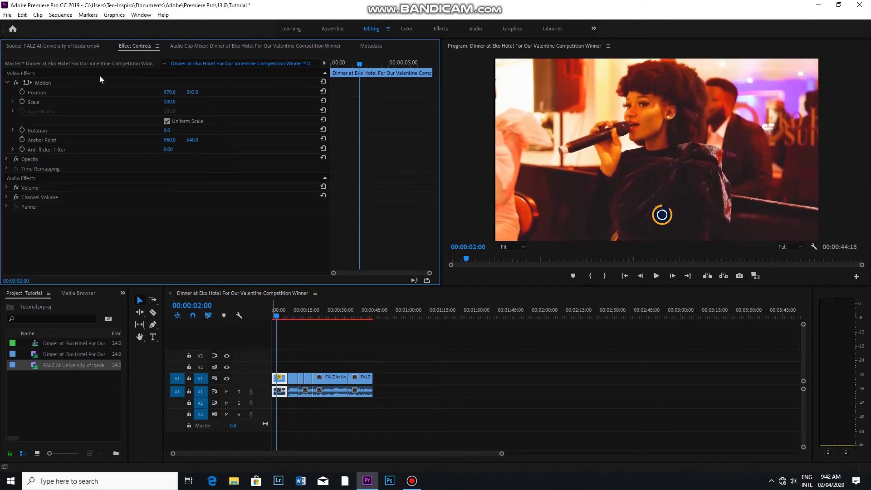
Step: Show the sequence's Audio Clip Mixer and return the playhead to 00:00:00:00
click(252, 46)
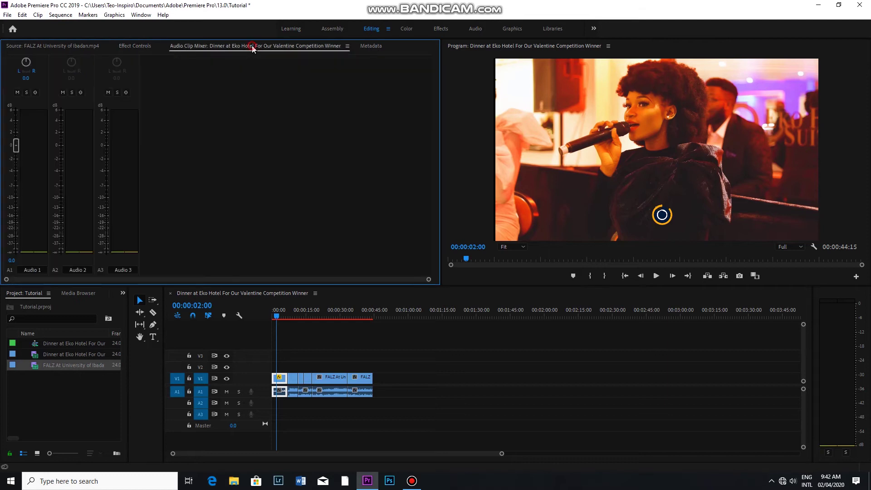
click(277, 316)
drag(278, 318, 271, 322)
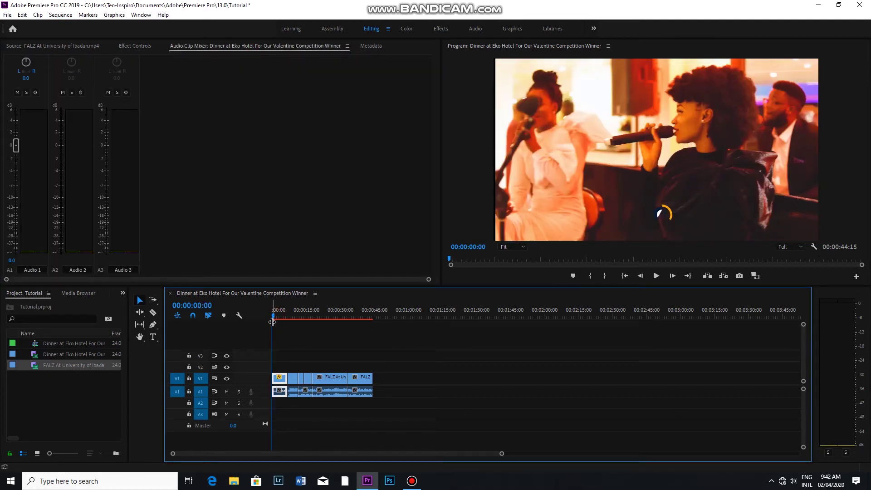
Step: Play the sequence from its start and lower the Audio 1 level to -2.4 dB on the aerial city clip around 00:00:08:01
key(space)
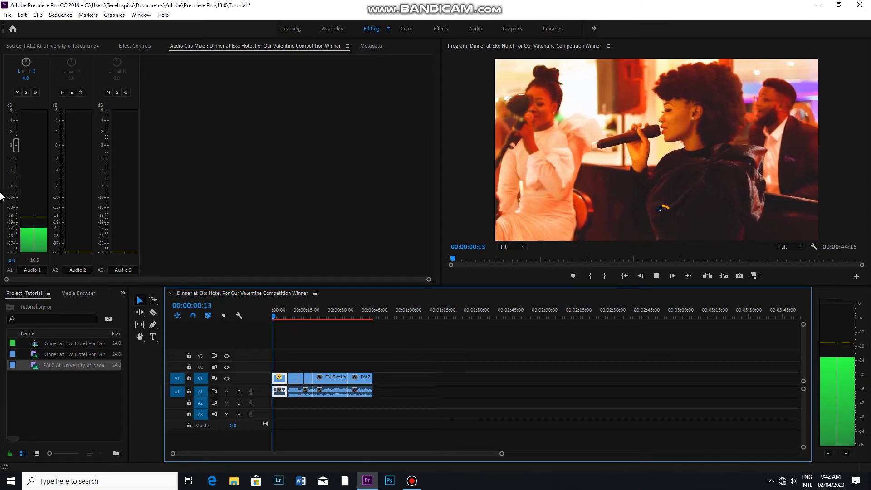
drag(19, 141, 29, 161)
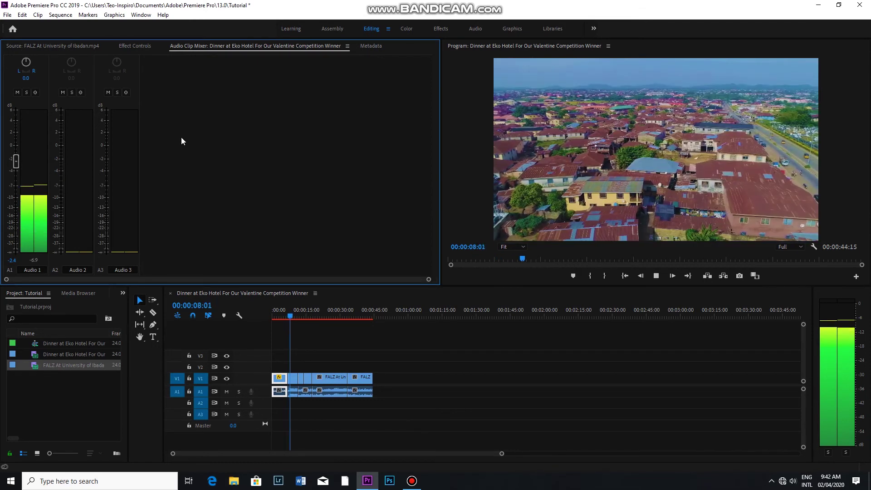
click(292, 312)
Step: With the playhead at 00:00:02:00, set the first timeline clip's motion Position to 970, 543
click(175, 101)
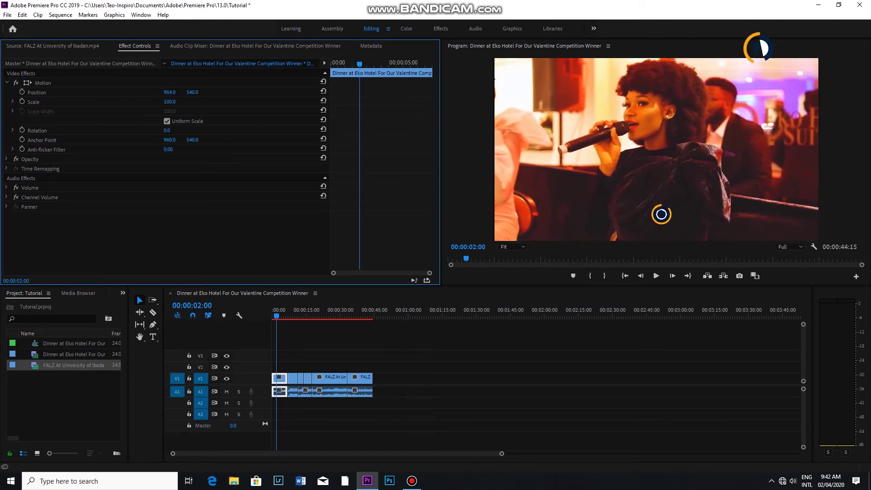
drag(193, 94, 137, 94)
mouse_move(191, 92)
mouse_down()
mouse_move(238, 92)
mouse_move(201, 92)
mouse_up()
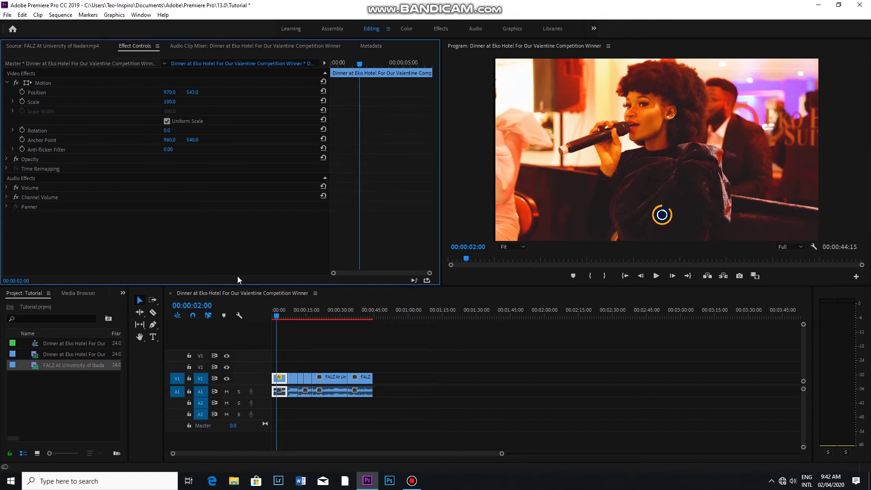
Step: Play the sequence from 00:00:00:00 with the Audio Clip Mixer shown and raise the first clip's Audio 1 level to 3.8 dB
click(252, 46)
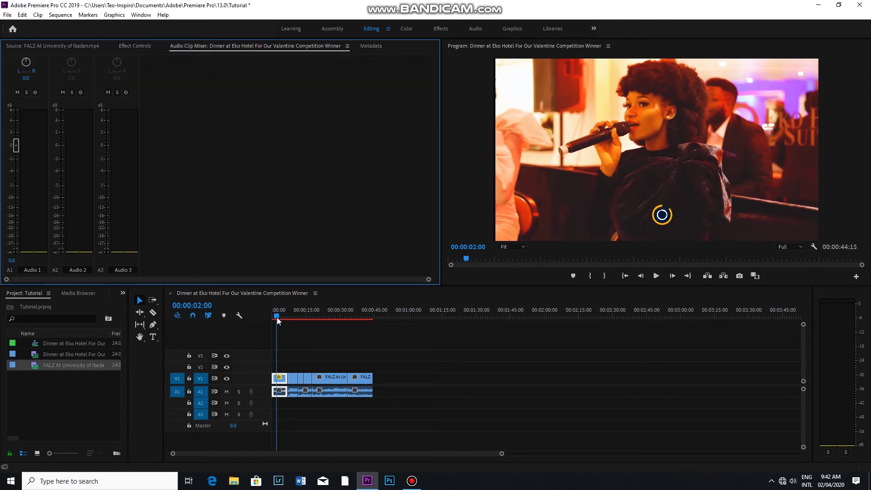
drag(278, 321, 272, 322)
key(space)
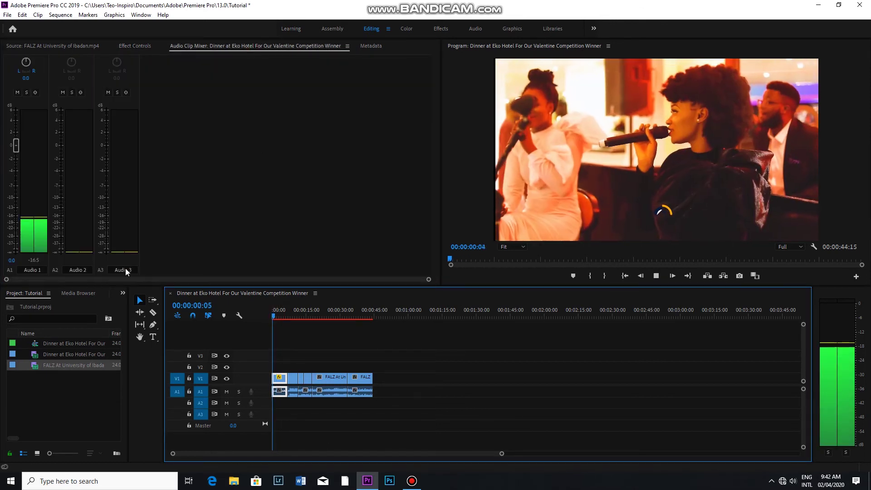
drag(16, 145, 18, 110)
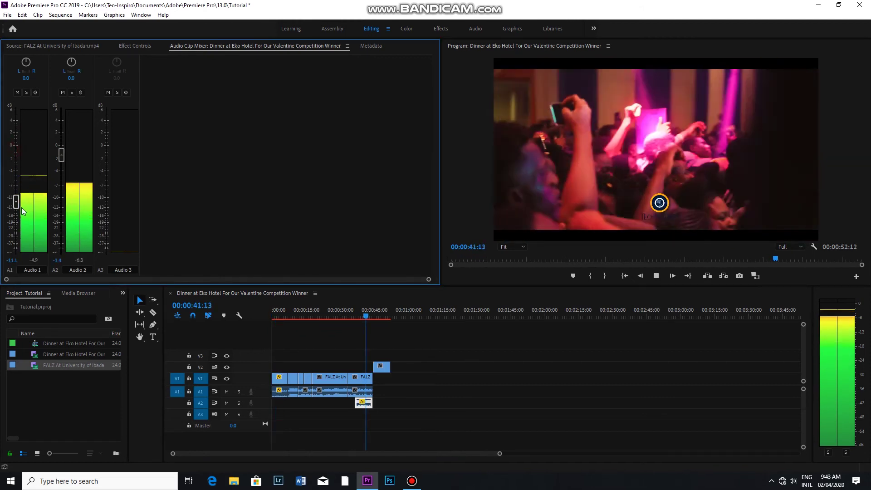
Step: Lower the last A1 clip's level to -11.1 dB during playback, stop, and set the playhead to 00:00:21:10
drag(15, 153, 16, 209)
key(space)
drag(371, 314, 320, 315)
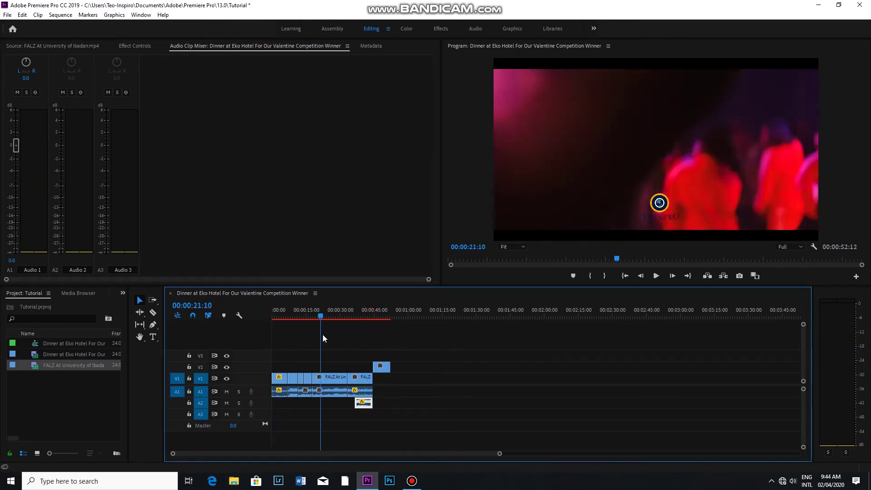
Step: Deselect all clips, render the sequence previews, and set the playhead to 00:00:04:14
click(302, 342)
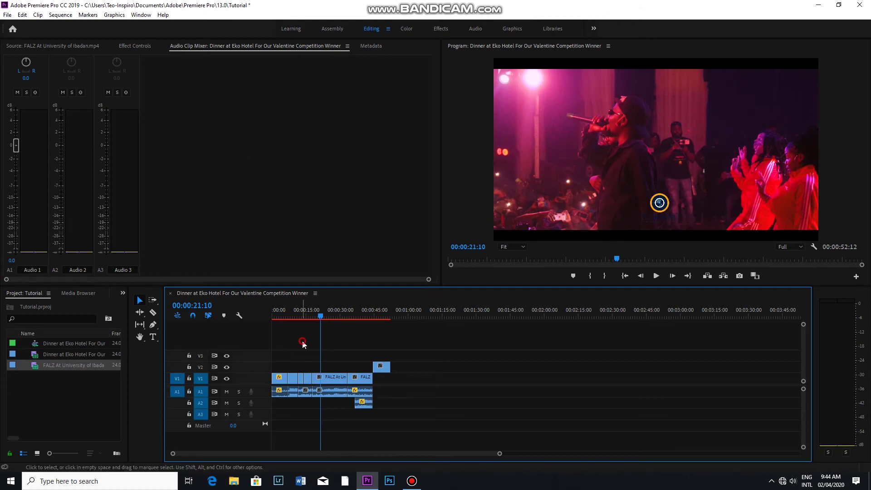
key(Return)
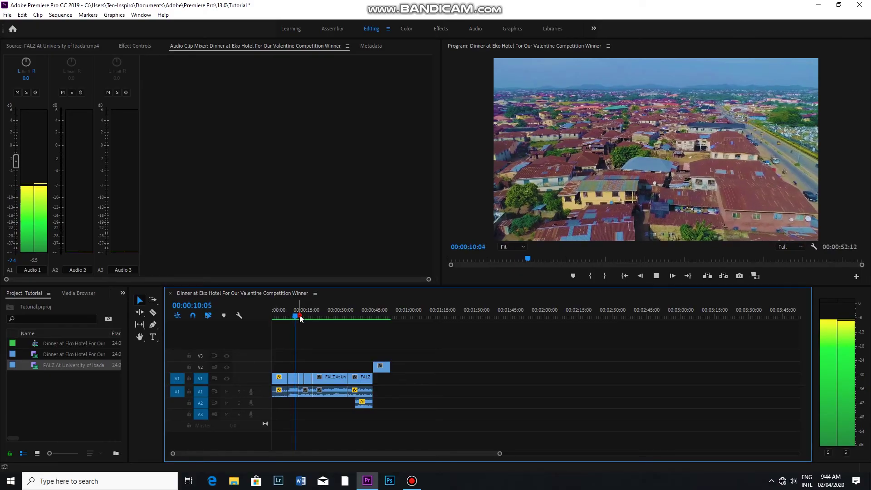
drag(291, 310, 282, 334)
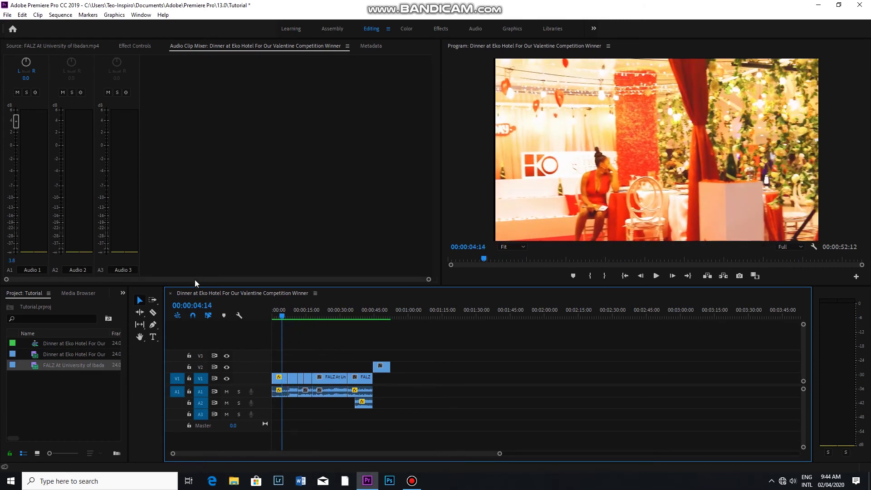
Step: Open the media export settings for the sequence and review the available output formats, keeping H.264
click(7, 16)
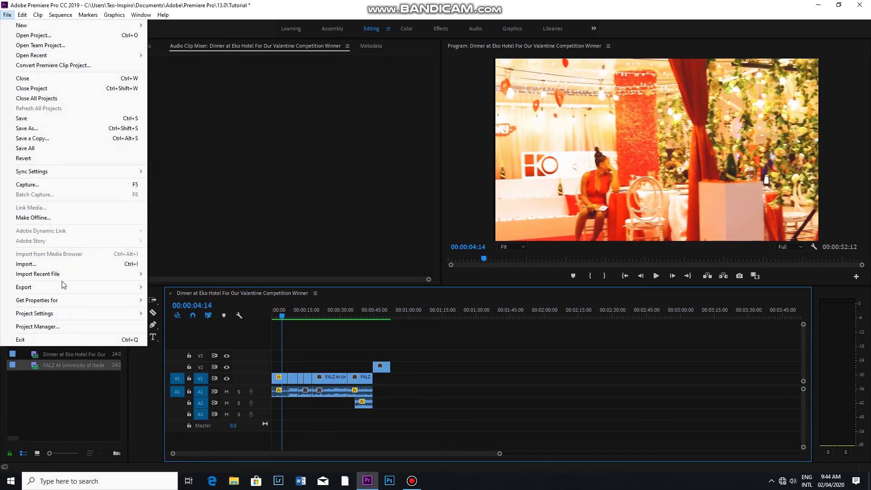
mouse_move(61, 287)
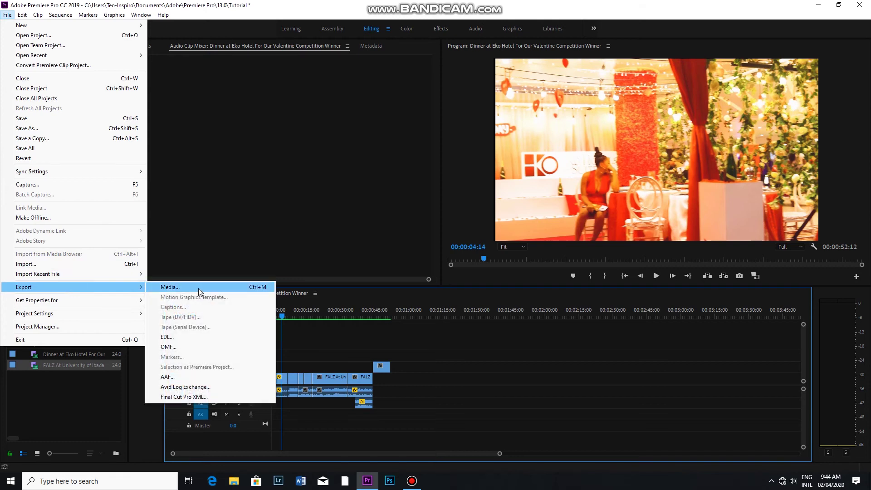
click(198, 288)
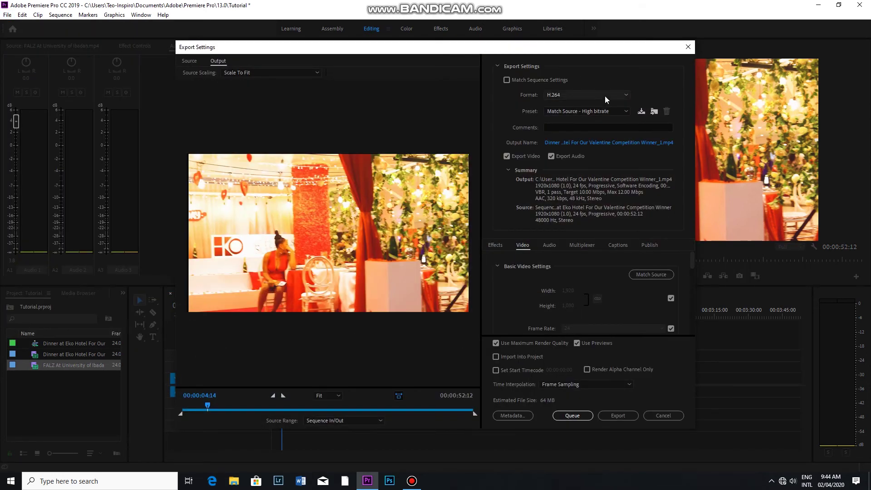
click(625, 96)
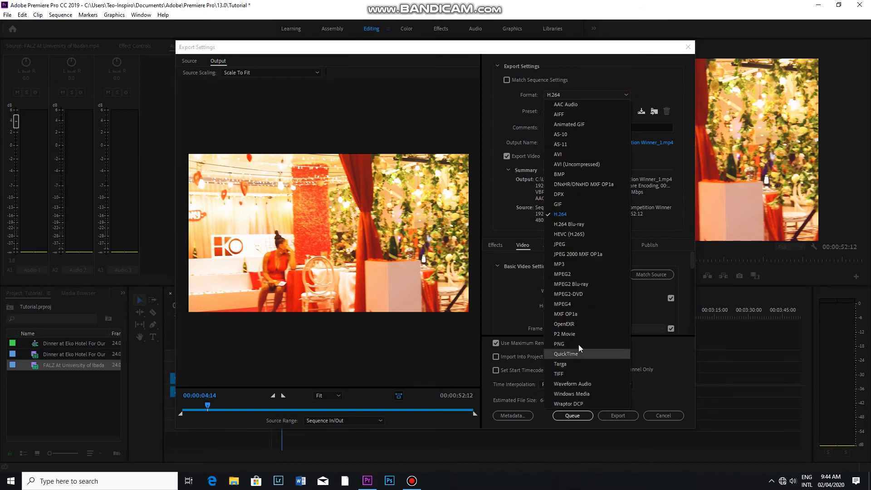
key(Escape)
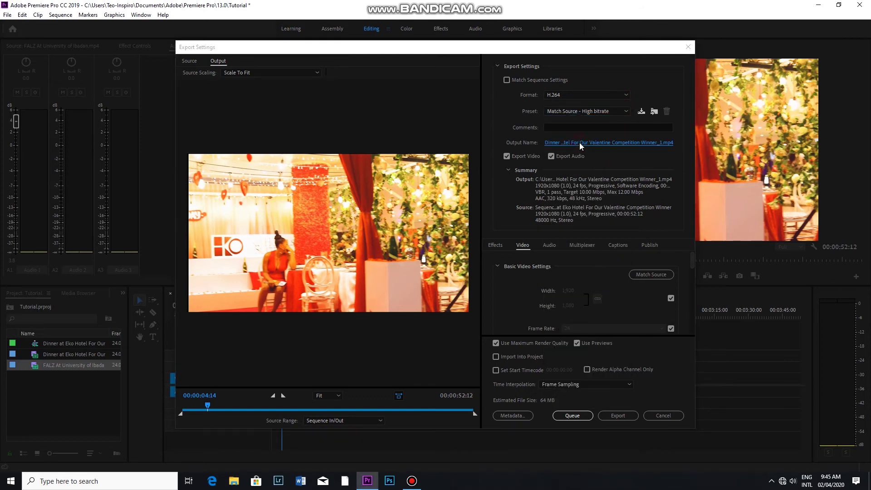
Step: Name the export file Tutorial and save it in the Videos folder as an MP4
click(579, 142)
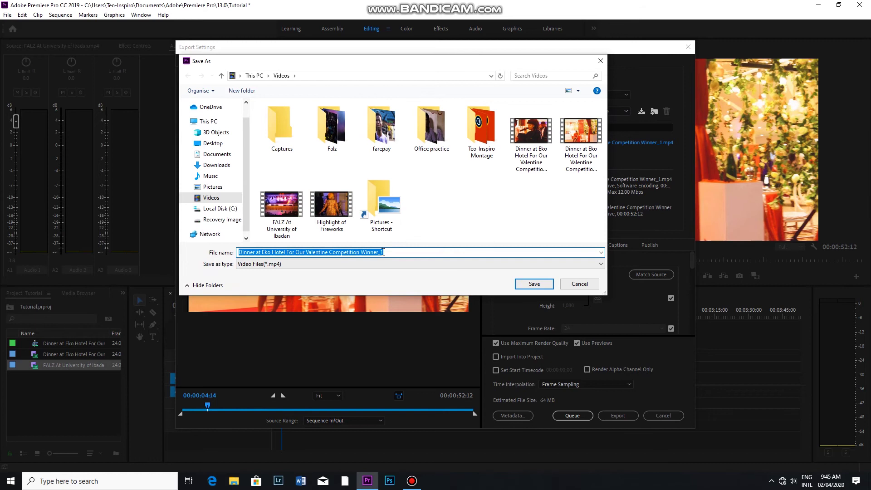
text(T)
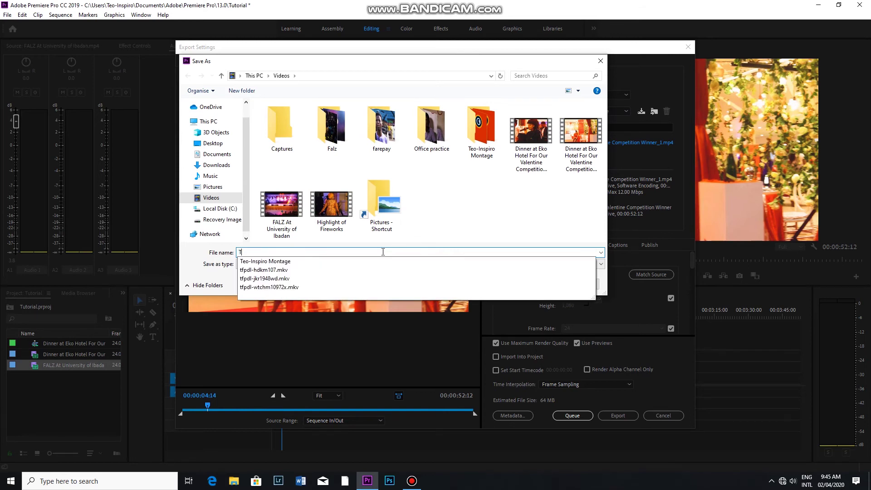
text(utorial)
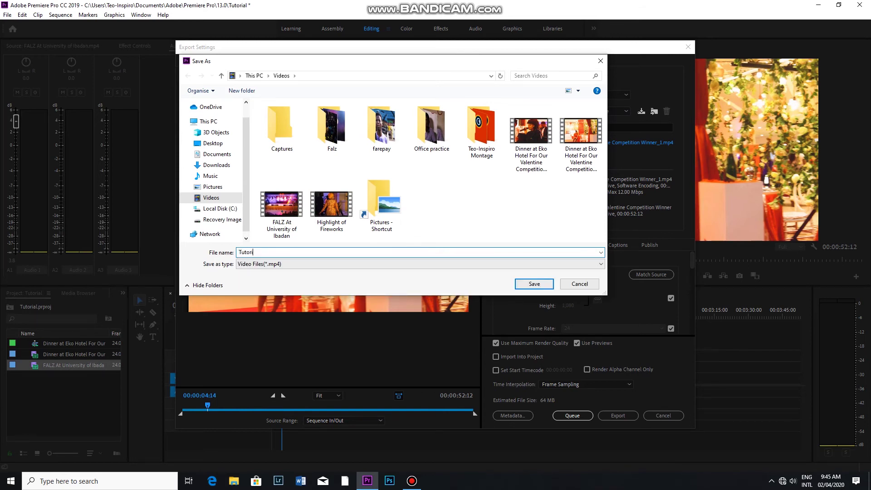
click(539, 286)
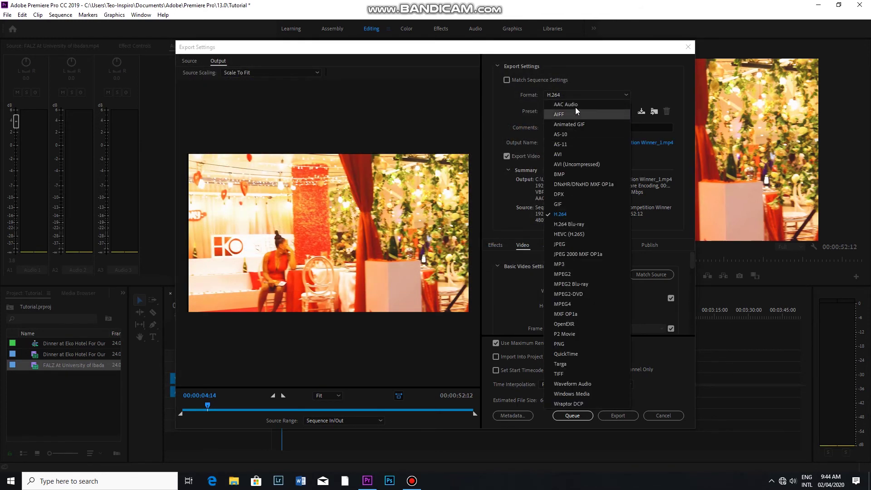
Step: Review the export format, preset and audio settings, and return to the video settings
click(628, 95)
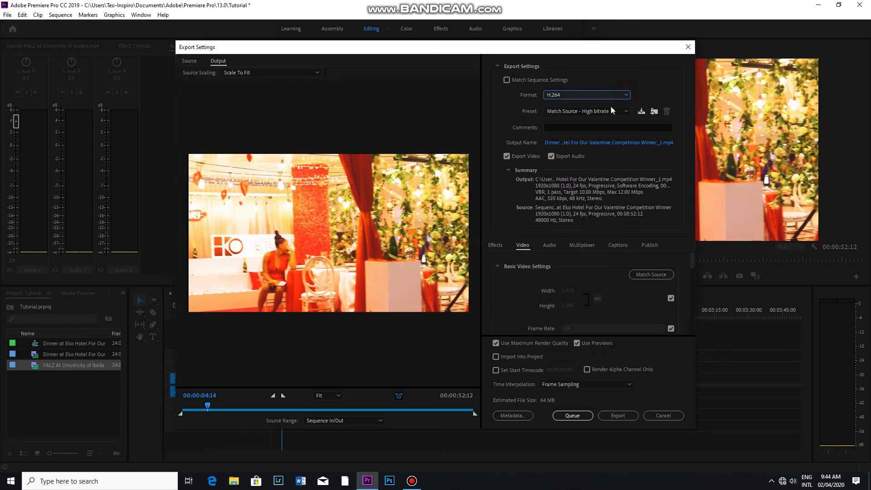
click(627, 112)
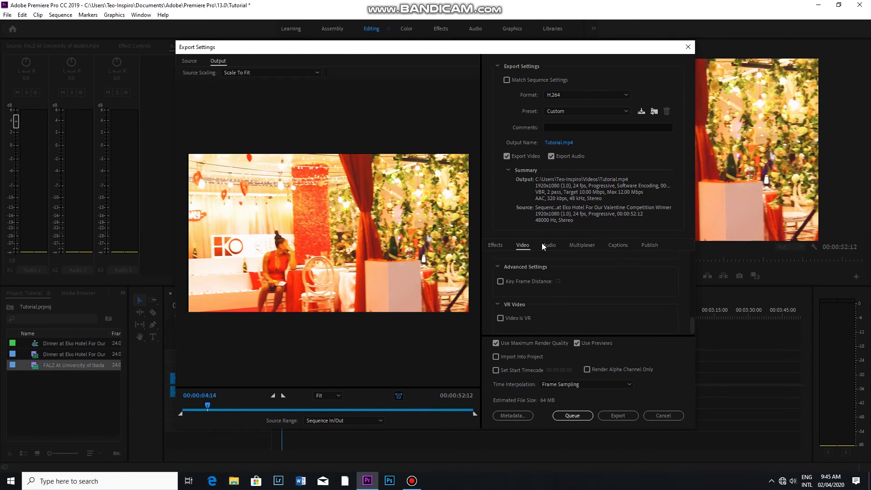
click(547, 245)
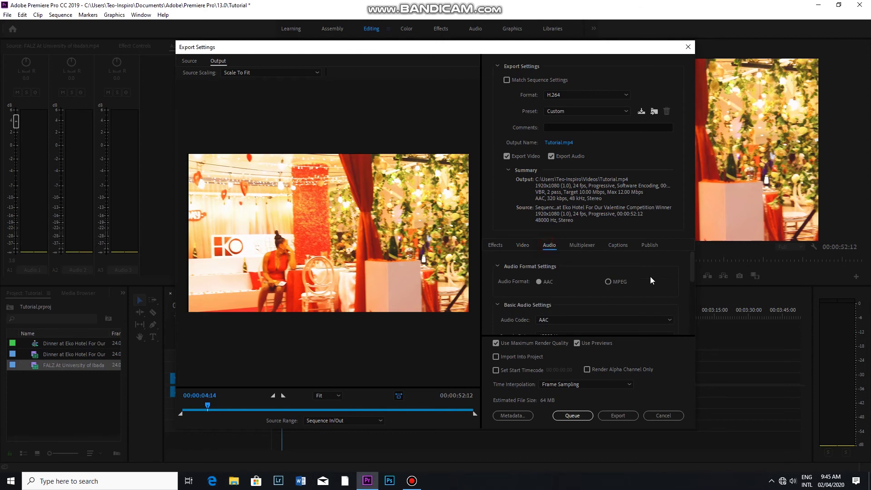
scroll(695, 275, down, 2)
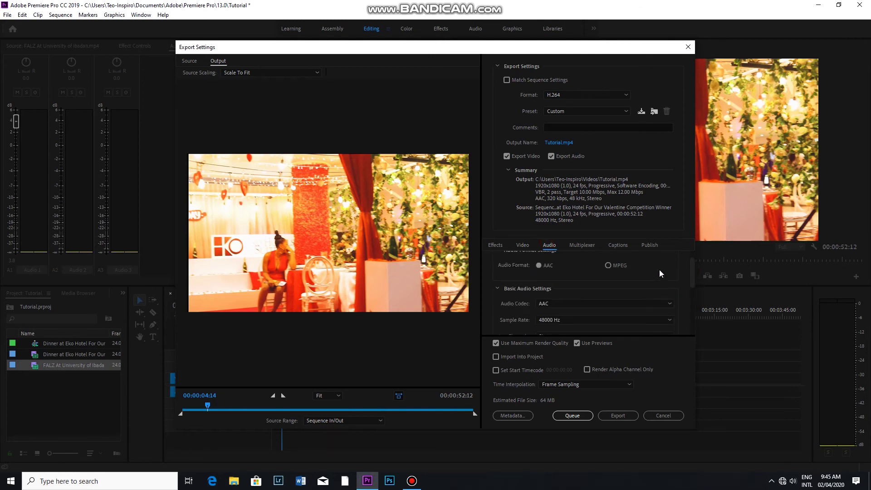
click(522, 245)
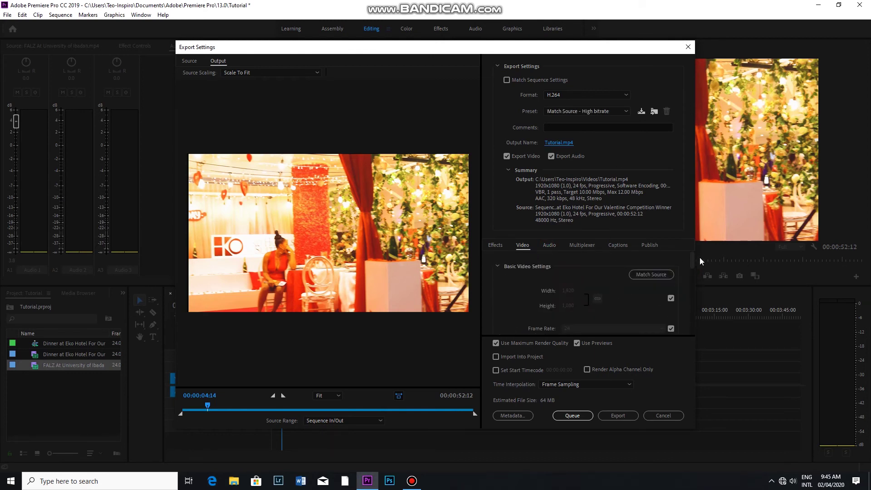
Step: Set the video bitrate encoding to VBR, 2 pass and start exporting the sequence
drag(694, 260, 583, 356)
click(500, 279)
click(670, 285)
click(597, 315)
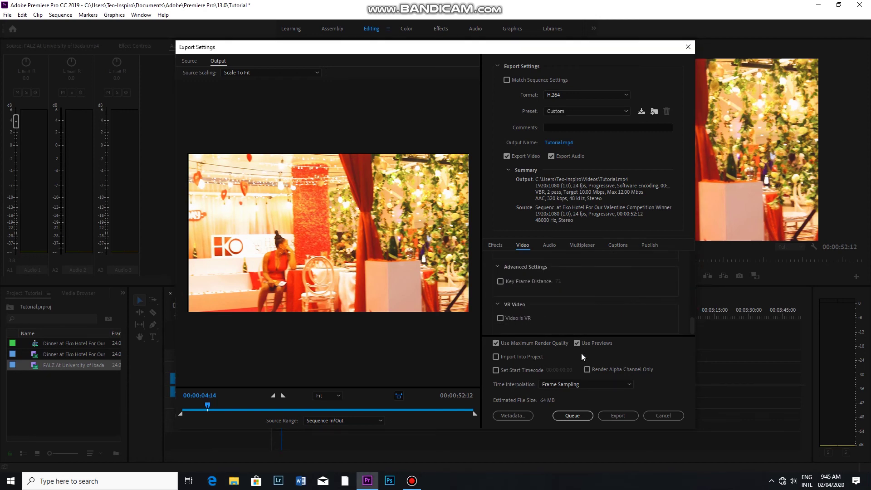
click(617, 416)
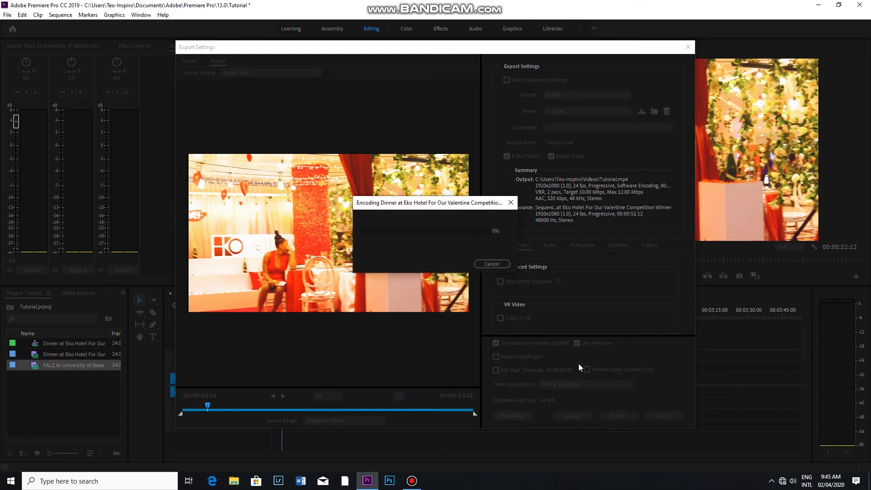